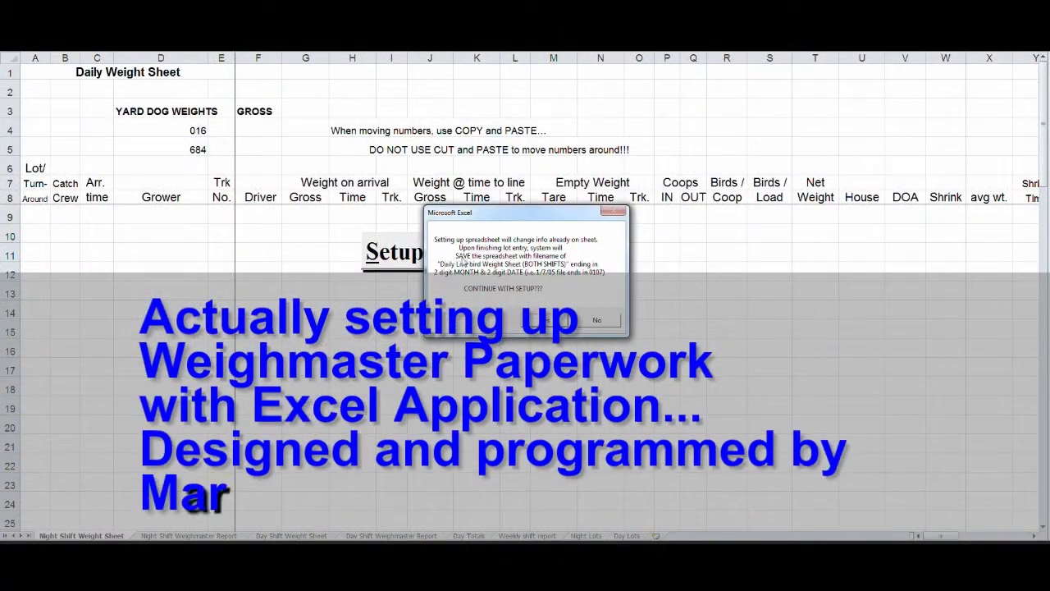
Continue the sheet setup and enter 1/17 as the run date to bring up Get Lot Data.
click(546, 320)
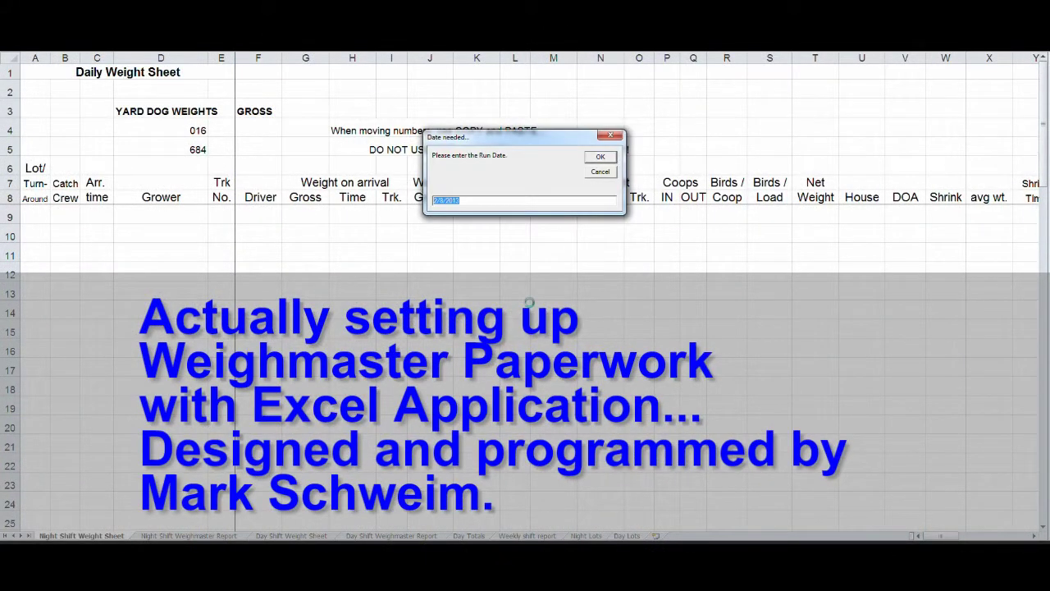
drag(448, 201, 433, 202)
text(1/)
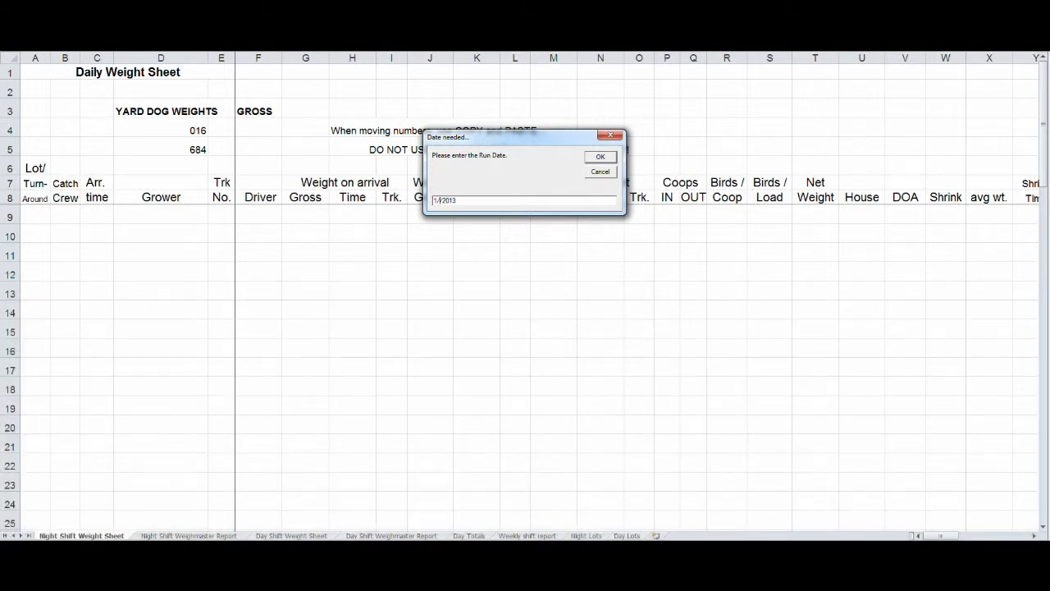
text(17)
key(Return)
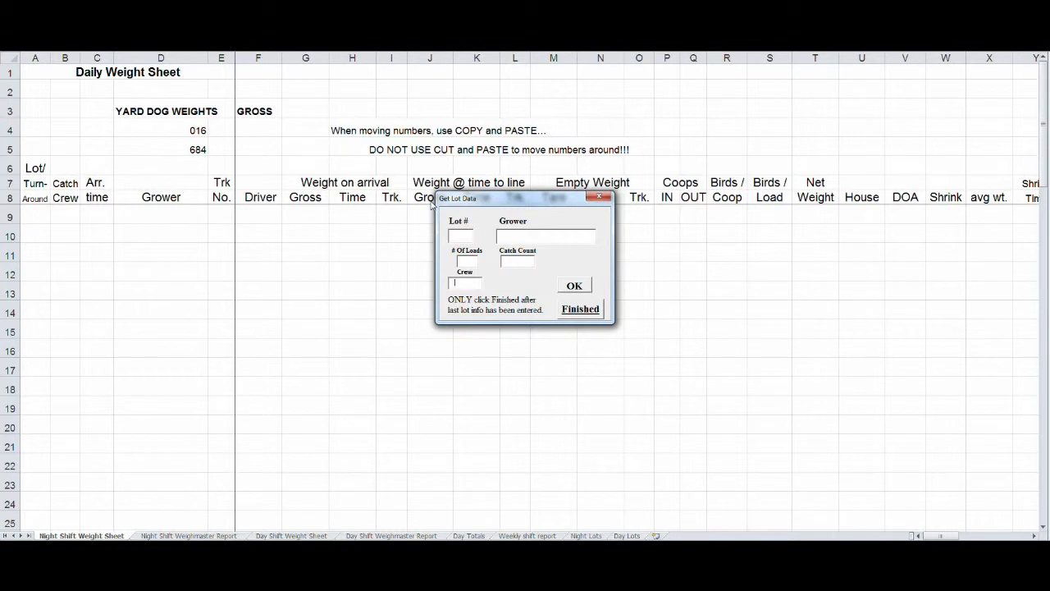
Enter lot A1 with its grower: crew R-1, 4 loads, catch count 25.
text(r-i)
key(Tab)
text(a1)
text(jerry)
text( a. hender)
text(son)
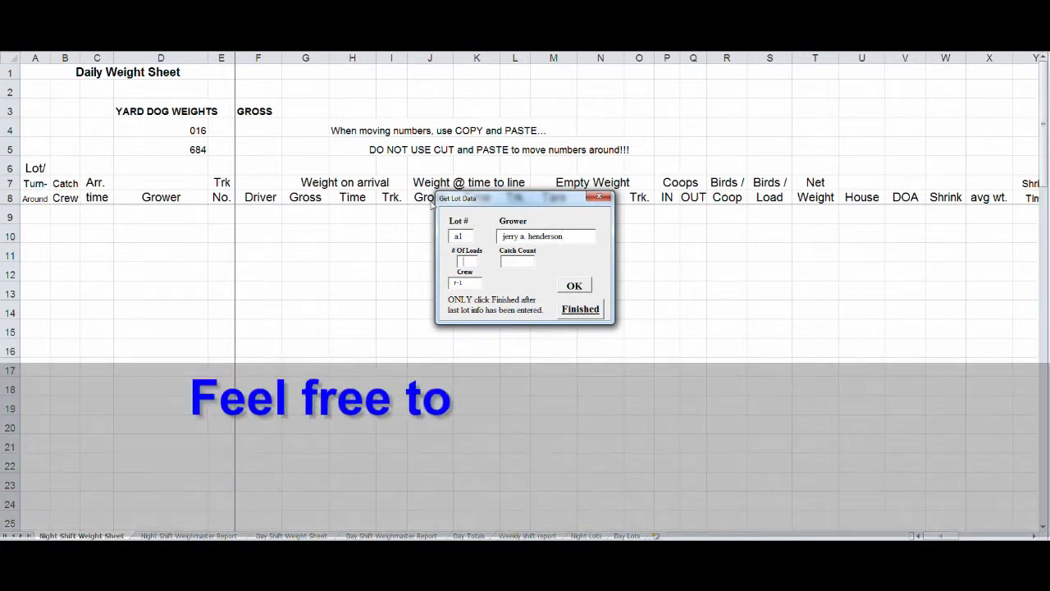
key(Tab)
text(4)
key(Tab)
text(25)
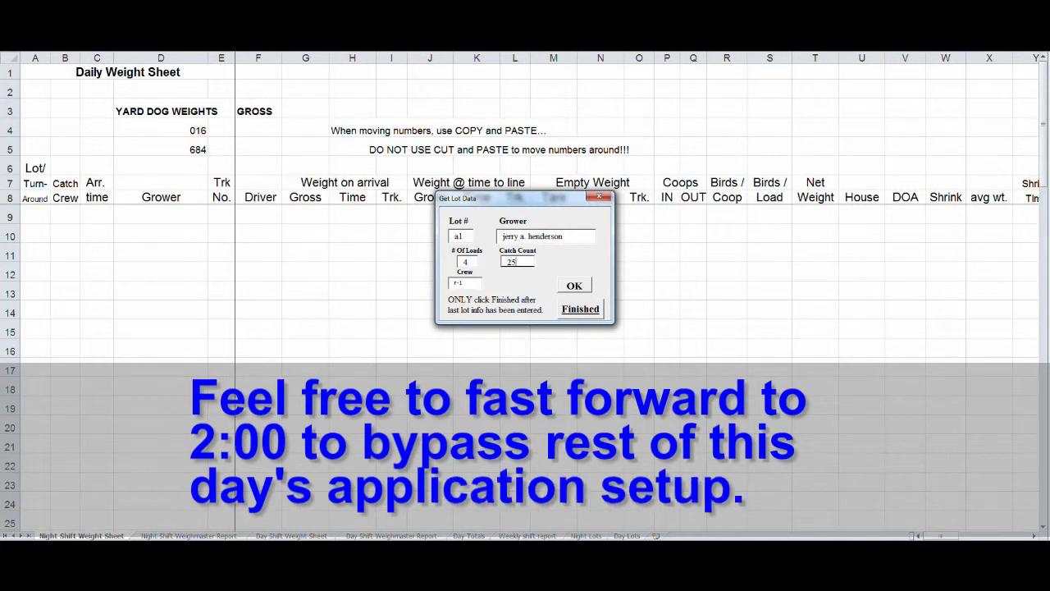
key(Tab)
key(Tab)
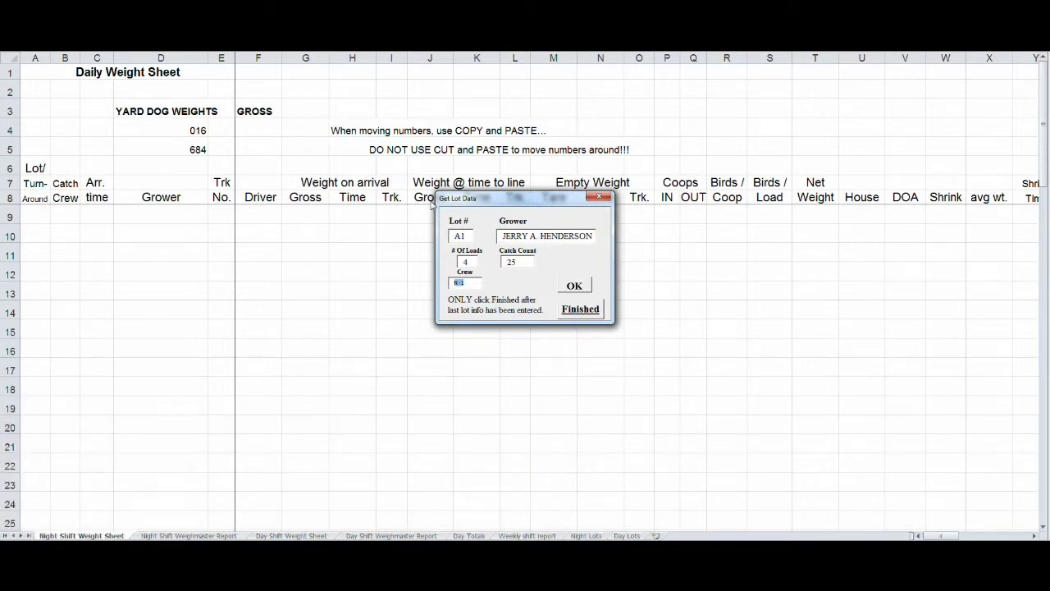
Enter lot A2 for FOGHORN FARM: crew M-2, 11 loads, catch count 26.
text(m-2)
key(Tab)
text(a2)
key(Tab)
text(fo)
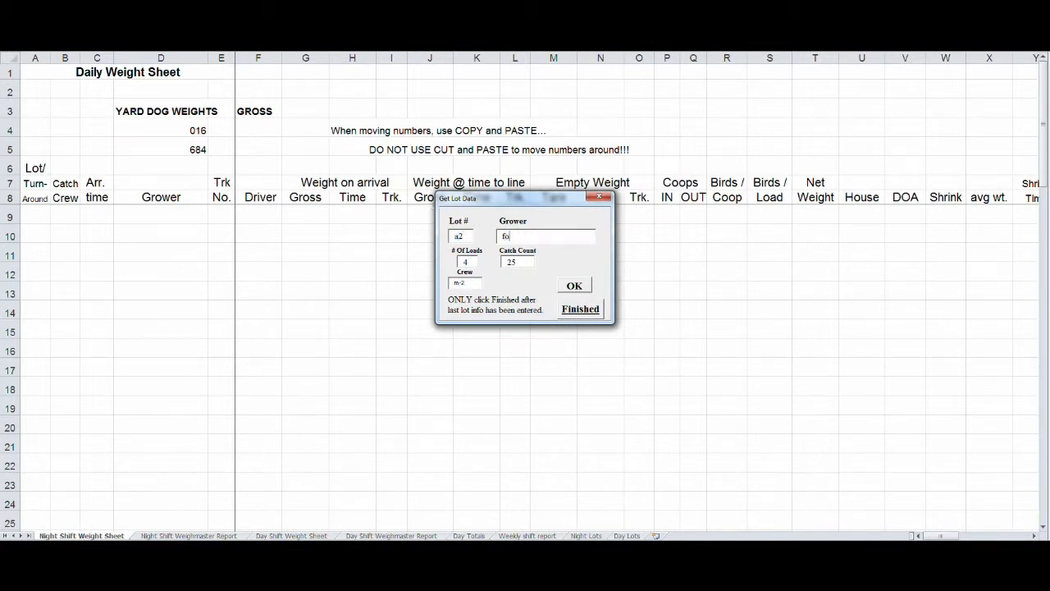
text(ghorn f)
text(arm)
key(Tab)
text(11)
key(Tab)
text(26)
key(Tab)
key(Tab)
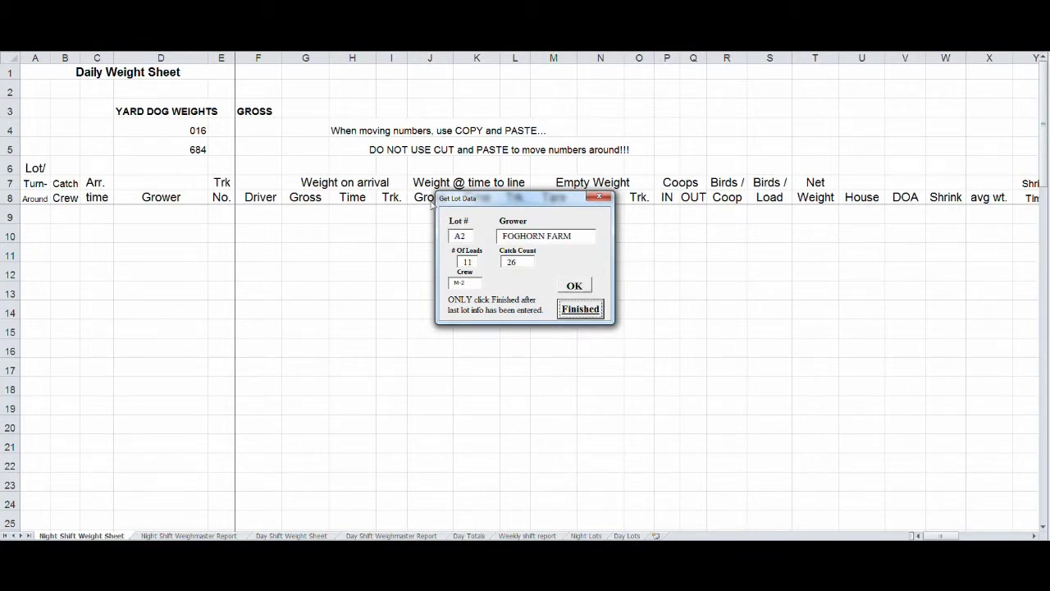
key(Tab)
Enter lot A3 with its grower: crew M-1, 4 loads, catch count 25.
text(m-1)
key(Tab)
text(a)
text(3)
key(Tab)
text(mary)
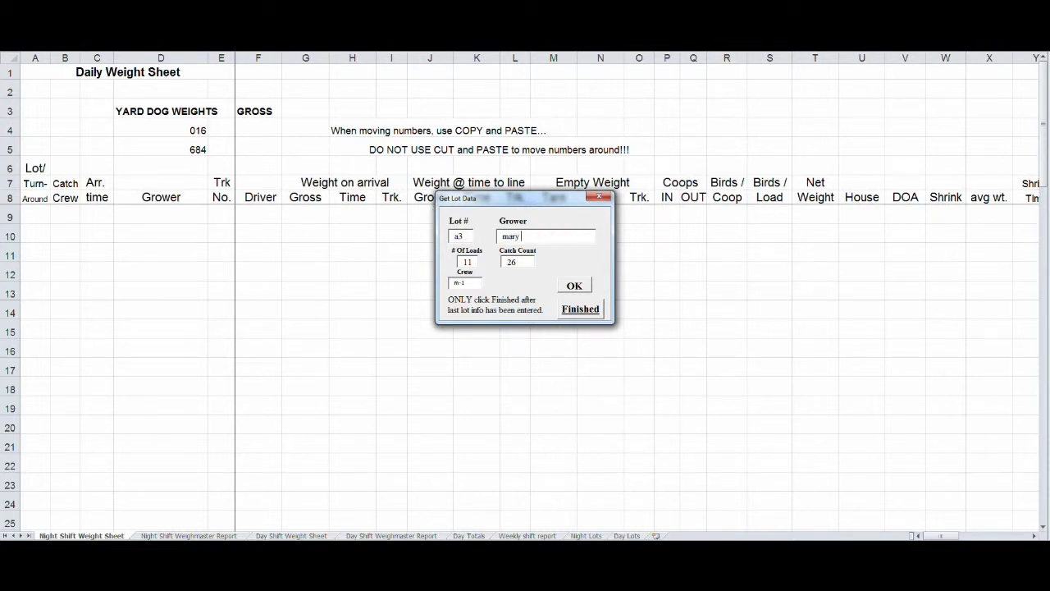
text( rials)
key(Tab)
text(4)
key(Tab)
text(25)
Submit lot A3 and enter lot B1 with 12 loads.
key(Tab)
key(Tab)
key(Tab)
key(Tab)
text(b1)
key(Tab)
key(Tab)
text(12)
key(Tab)
key(Tab)
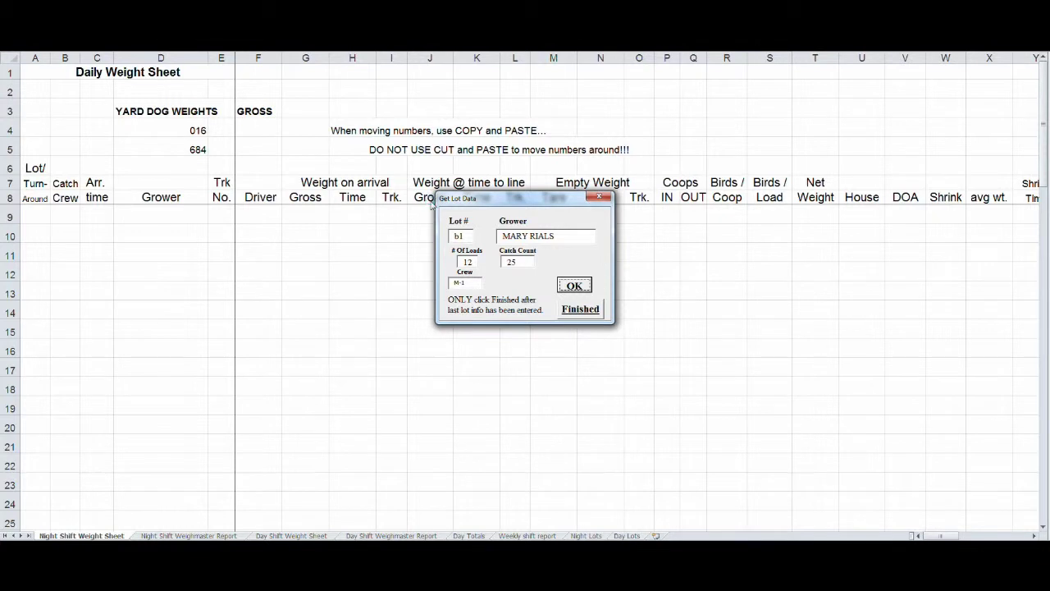
key(Tab)
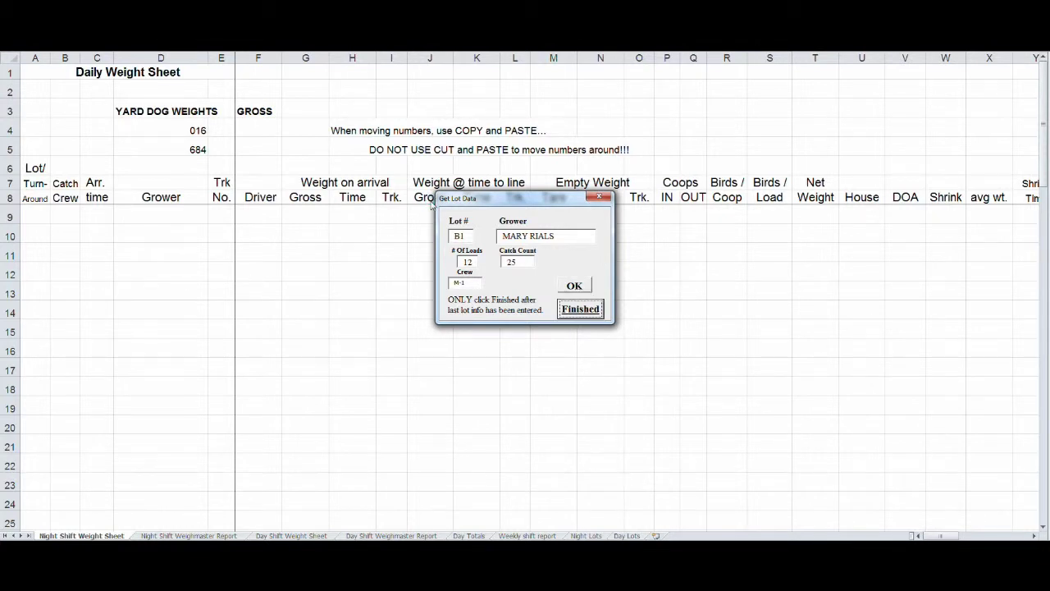
Enter lot B2 for PINEY GROVE, crew R-2, 5 loads, then finish lot entry.
key(Tab)
text(r-2)
key(Tab)
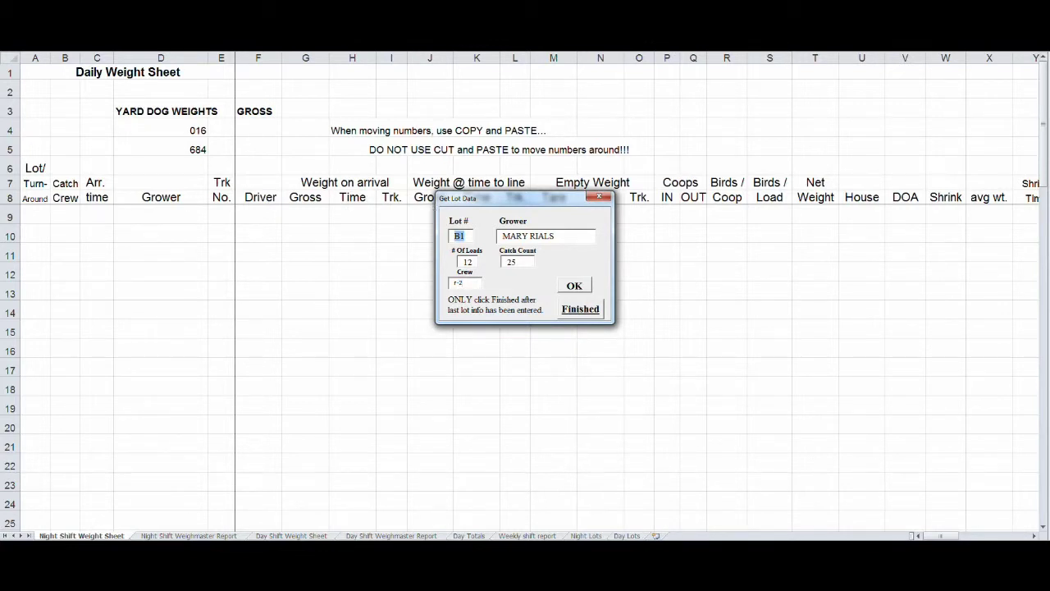
text(b2)
key(Tab)
text(piney g)
text(rove)
key(Tab)
text(5)
key(Tab)
key(Tab)
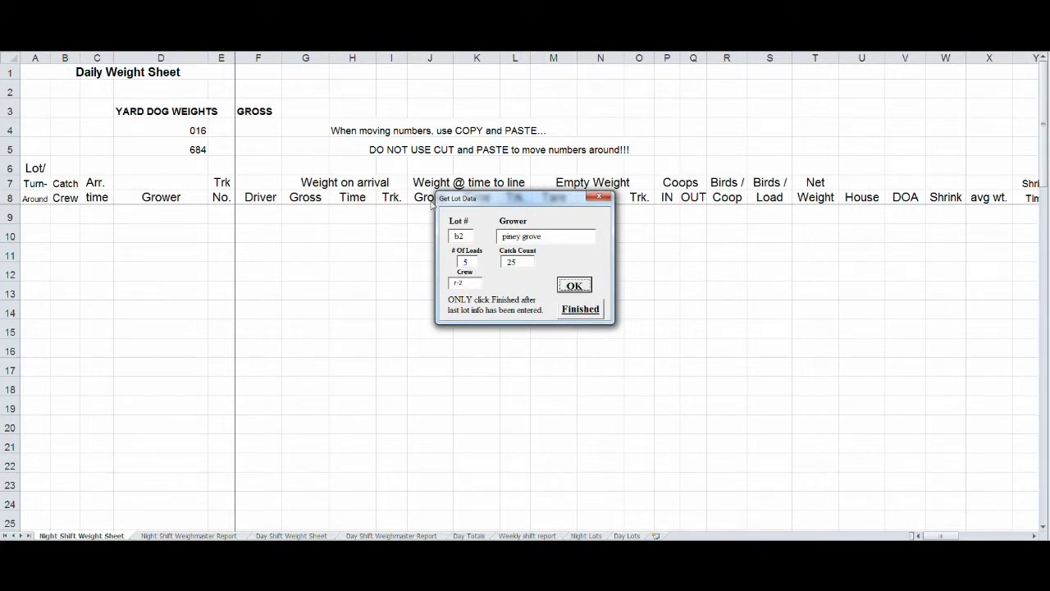
key(Tab)
key(Return)
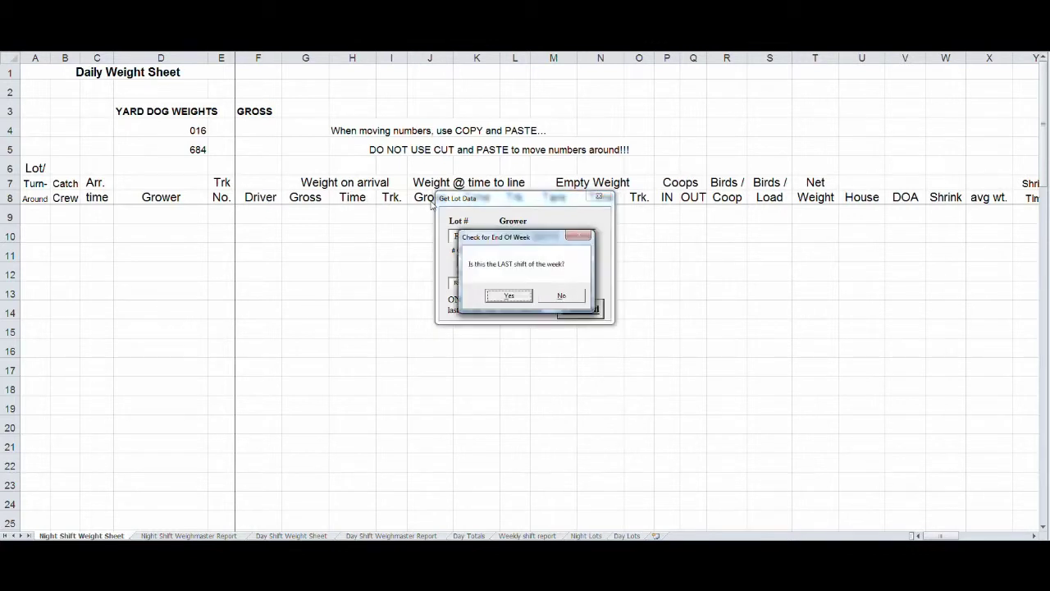
Build the sheet, then log row 12: arrival 8:21, truck 243, driver, gross 82,600, time 8:29.
key(Return)
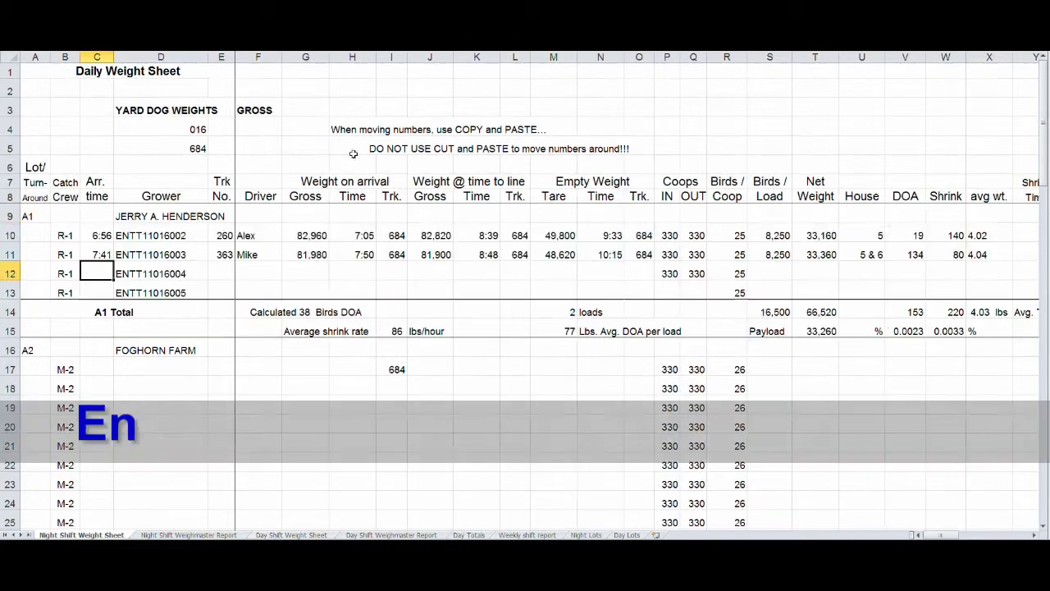
text(8:21)
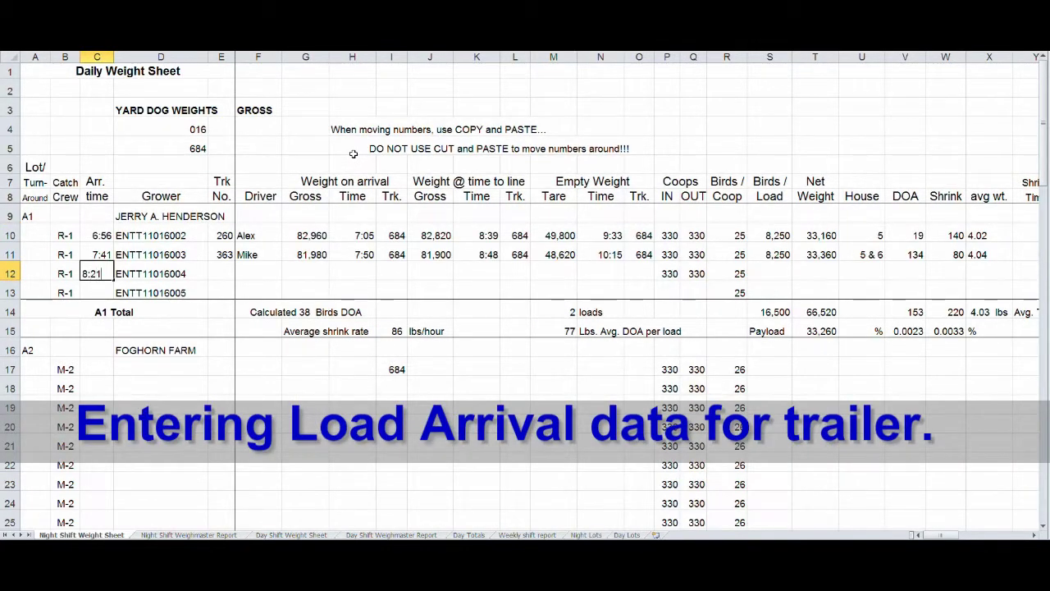
key(Tab)
key(Tab)
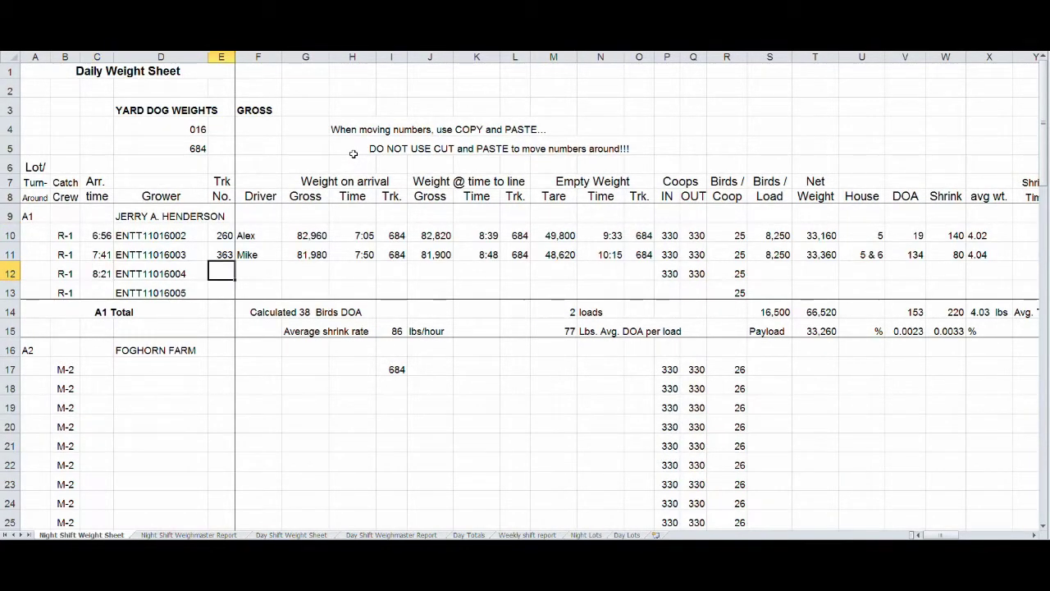
text(243)
key(Tab)
text(a)
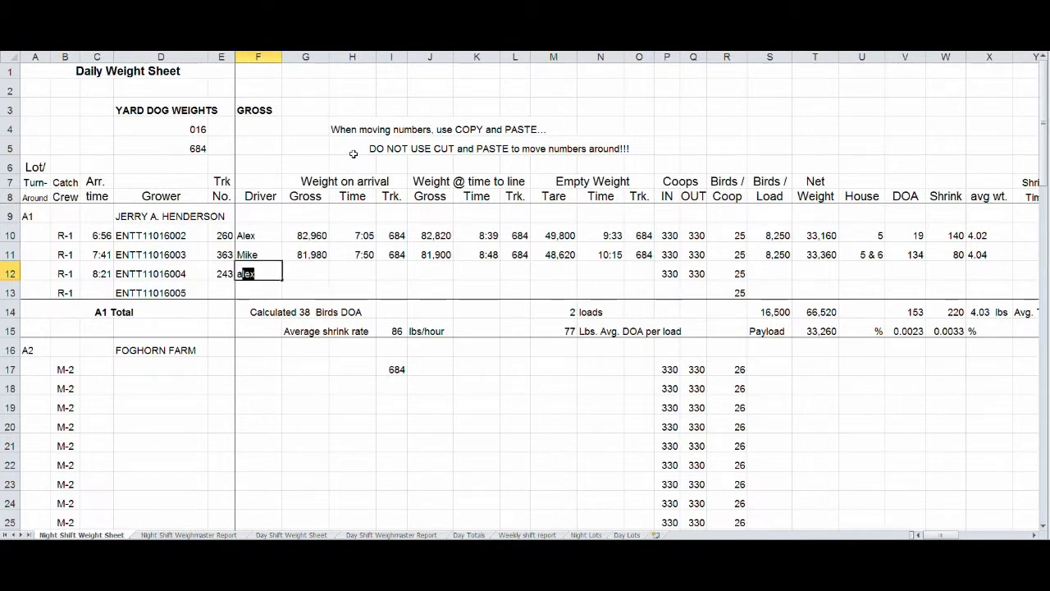
key(Tab)
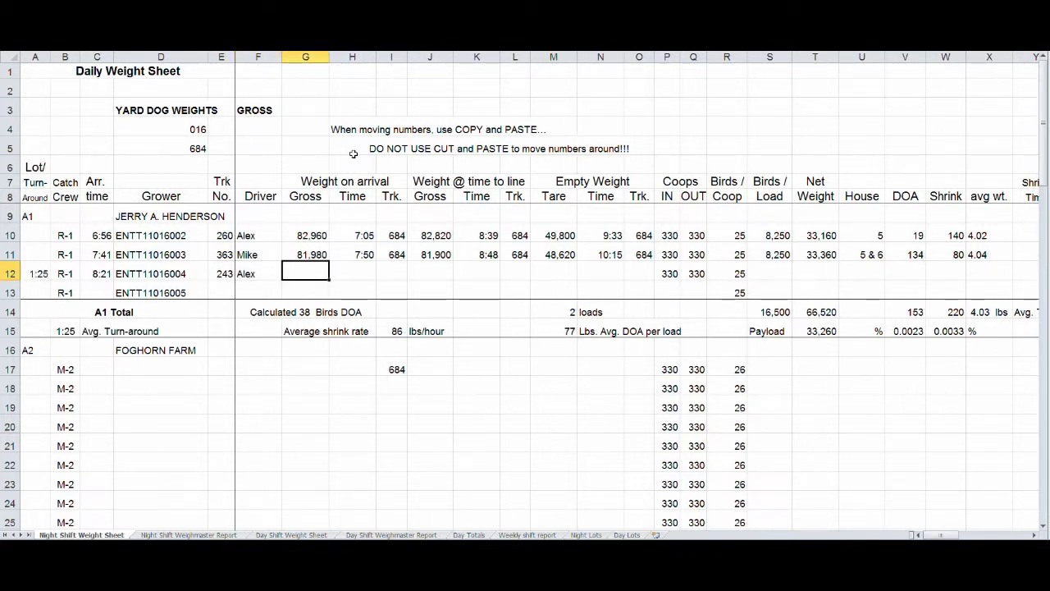
text(82600)
key(Tab)
text(8:)
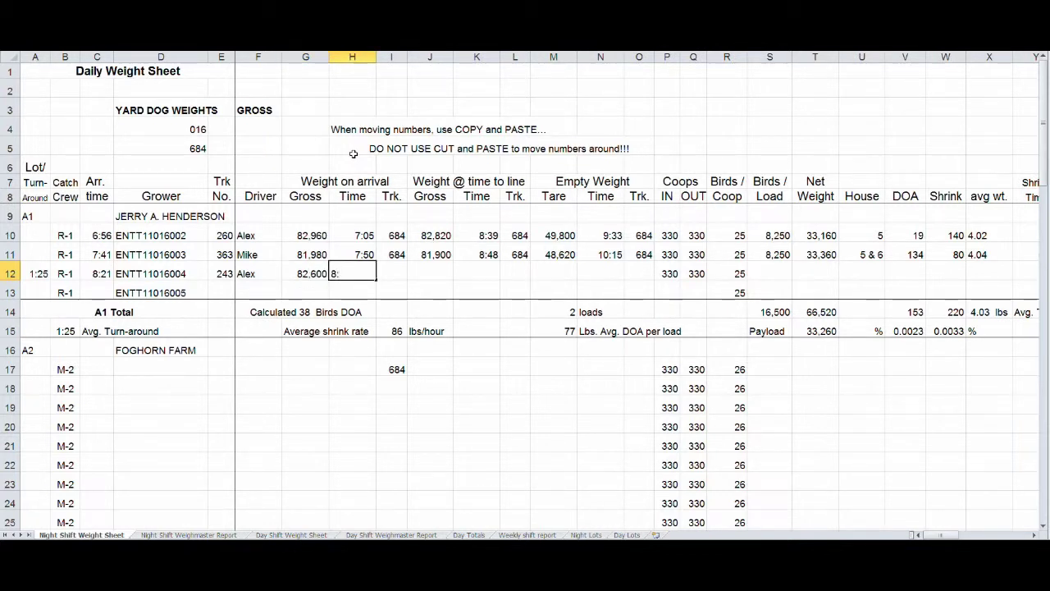
text(29)
Record the re-weigh as 82,600 in J12 at 8:29 in K12, correcting the mistyped 8:296.
key(Return)
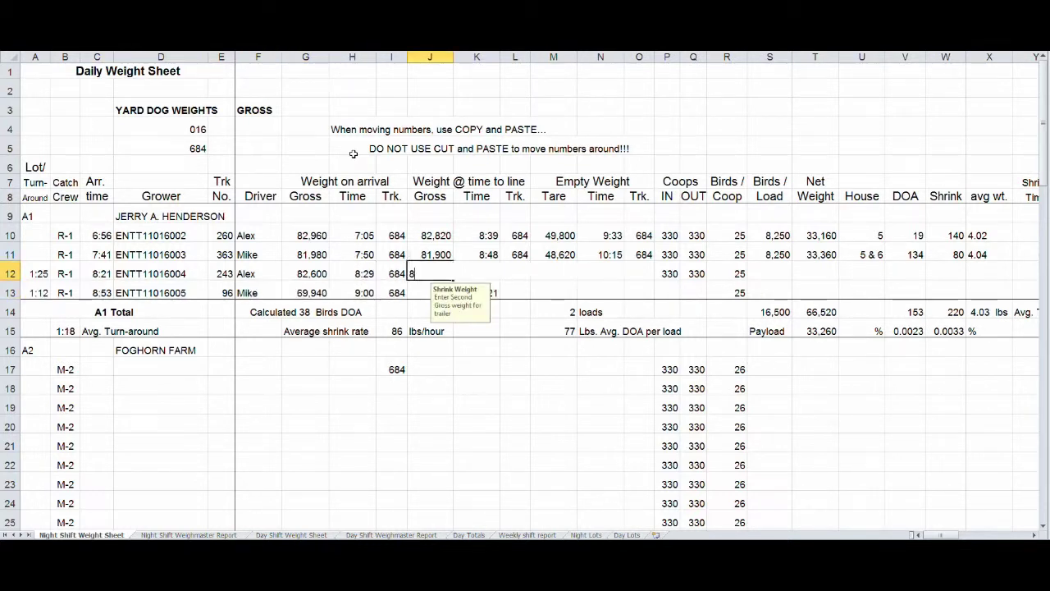
text(8260)
text(0)
key(Tab)
text(7)
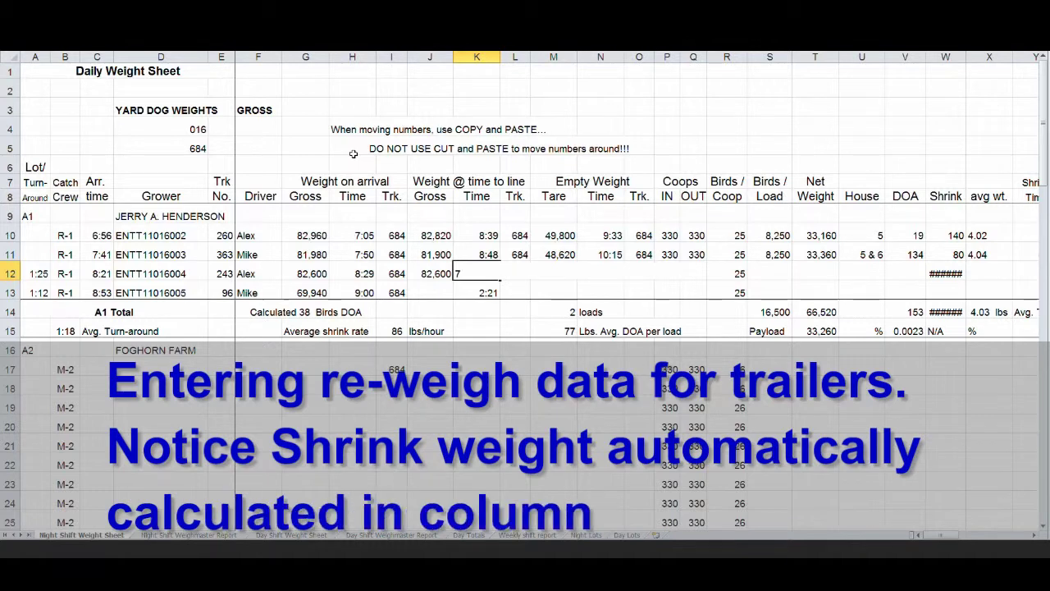
key(F2)
text(8:)
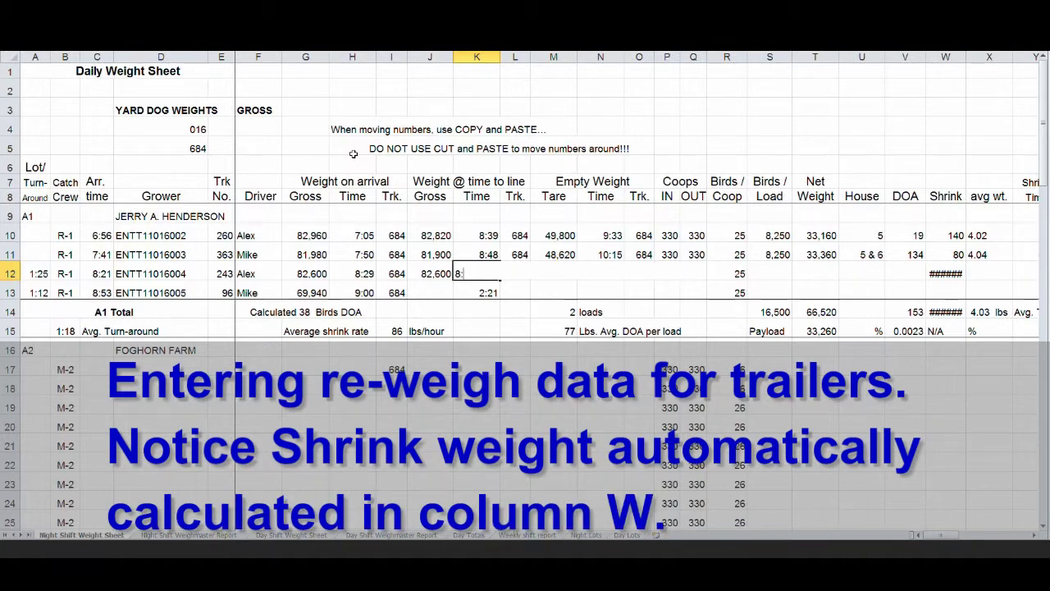
text(296)
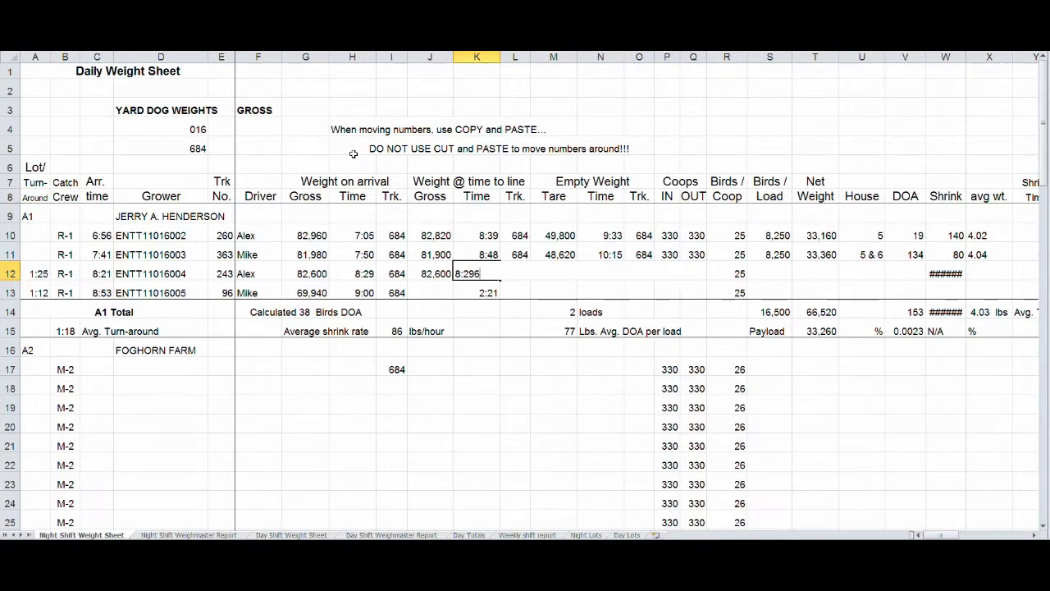
key(Tab)
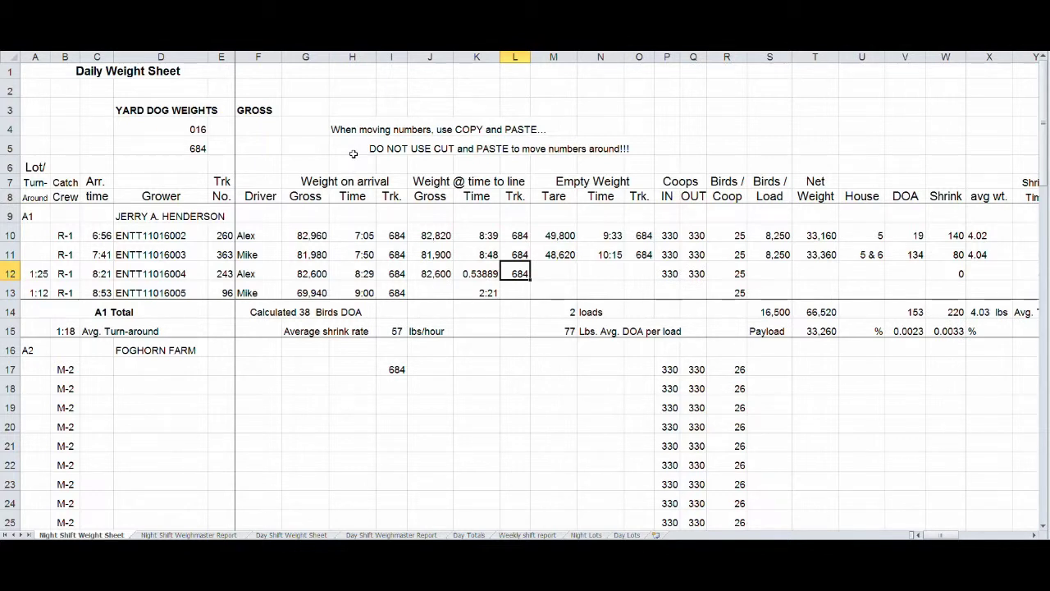
key(Left)
key(Left)
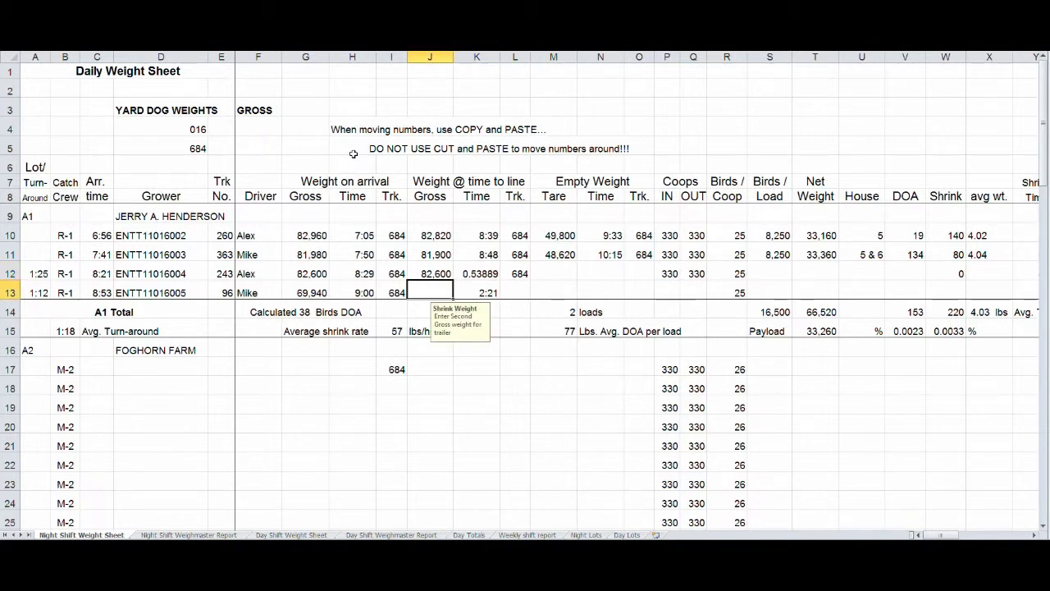
key(Right)
text(8:29)
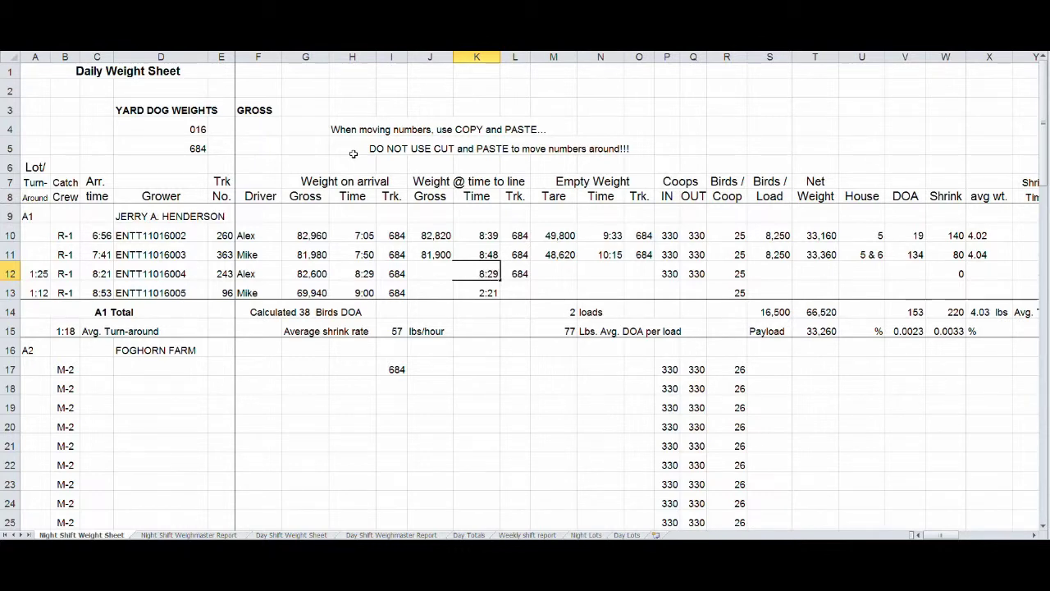
key(Right)
key(Right)
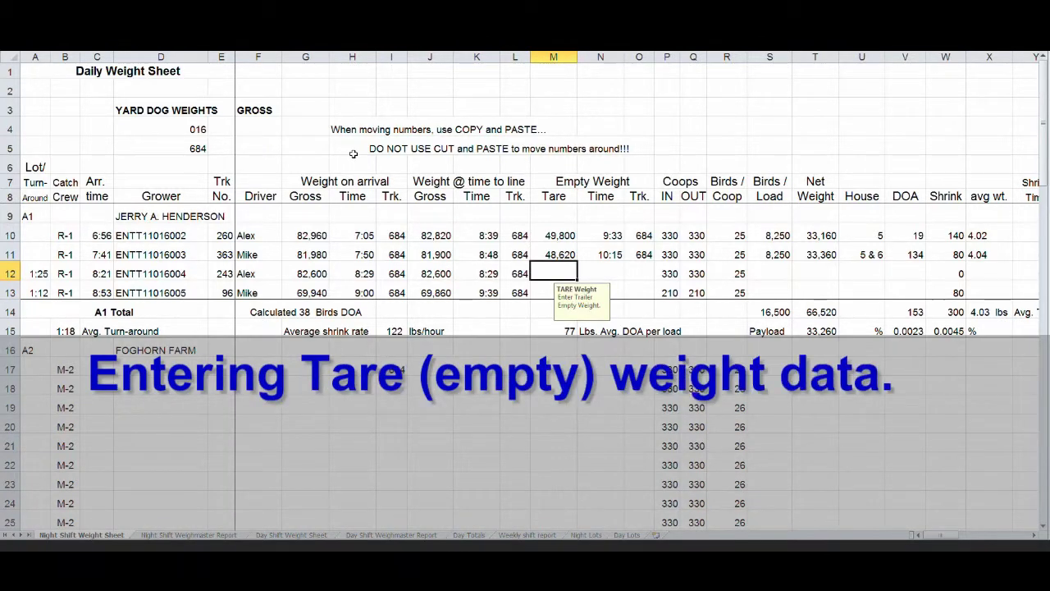
Give row 12 a tare of 49,680 at 10:49.
text(49)
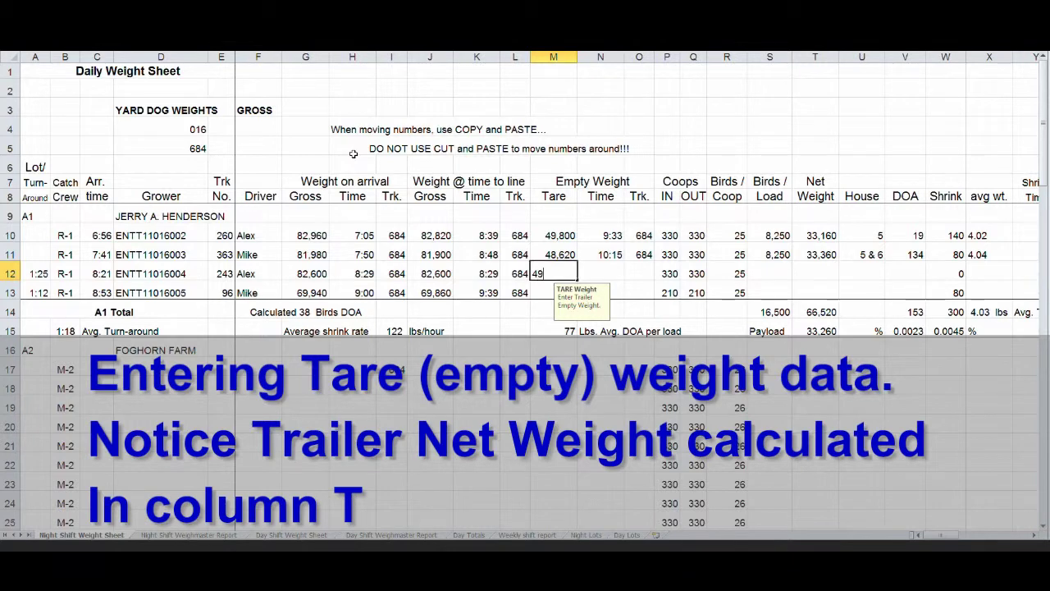
text(680)
key(Right)
text(10)
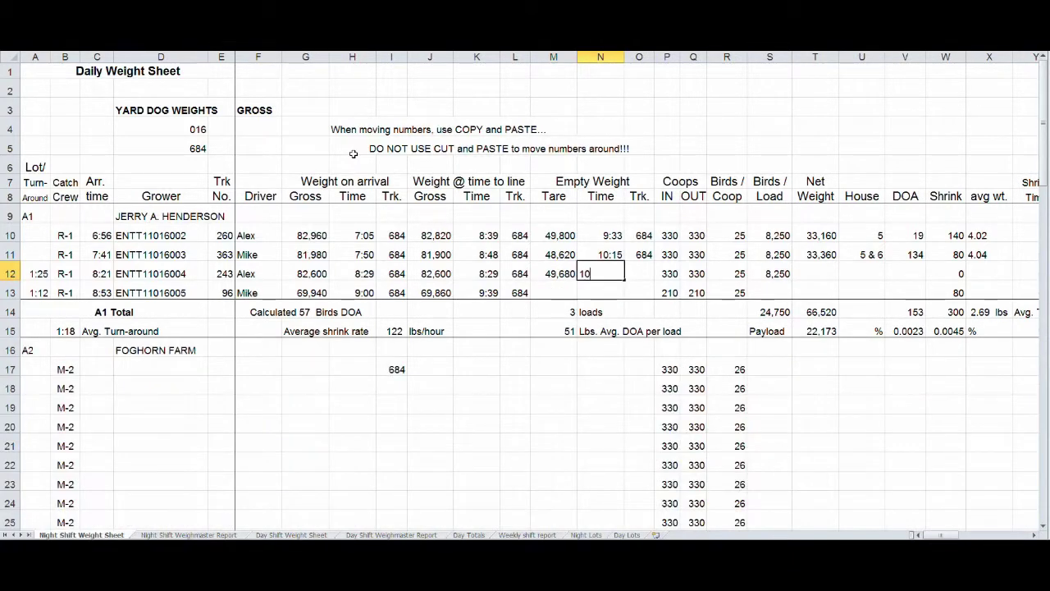
text(:)
text(49)
key(Return)
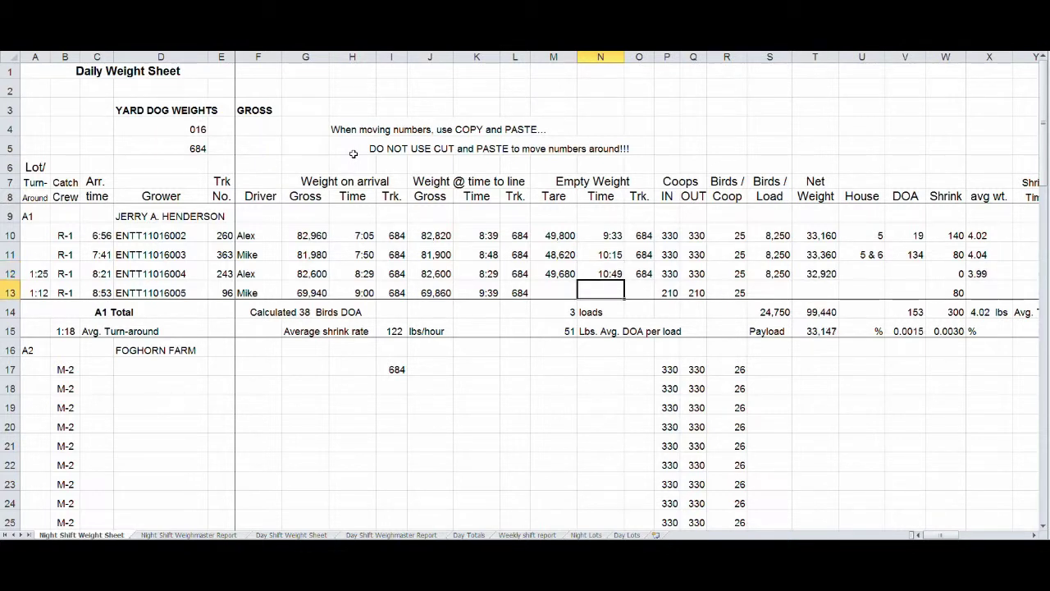
Set House 6 in U12 and U13.
key(Right)
key(Right)
key(Right)
key(Right)
key(Right)
key(Right)
key(Right)
key(Right)
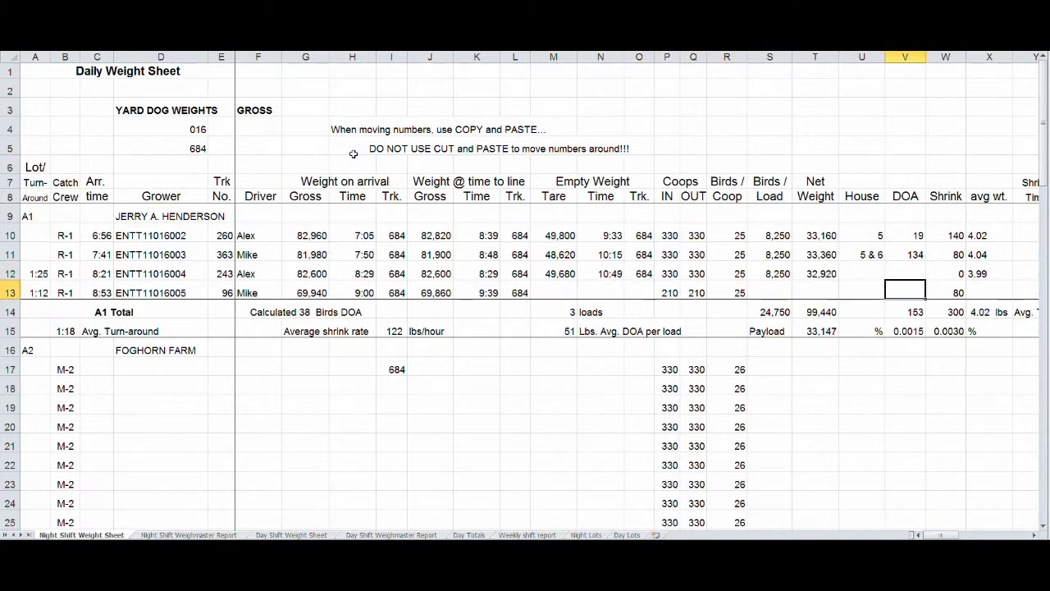
key(Up)
key(Up)
key(Left)
key(Down)
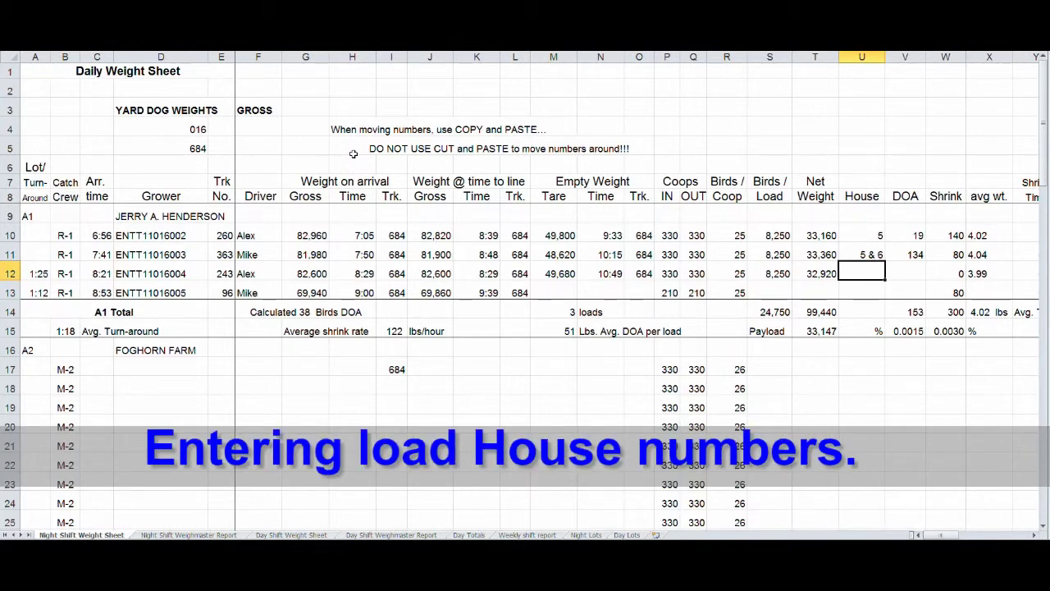
text(6)
key(Return)
text(6)
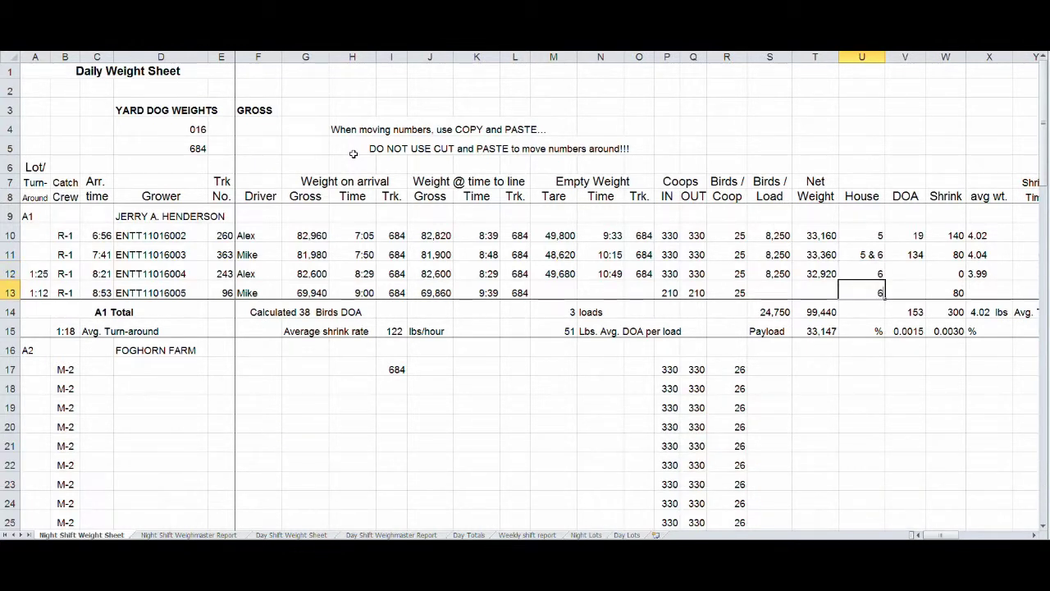
key(Left)
key(Left)
key(Left)
key(Left)
key(Left)
key(Left)
key(Left)
key(Left)
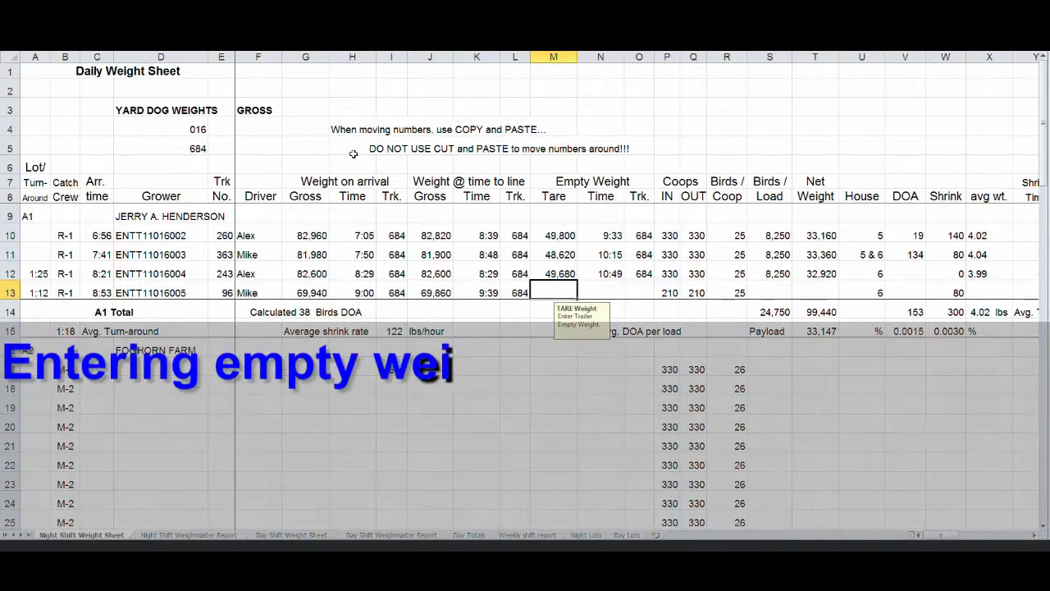
Enter row 13's tare of 48,800 at 11:10, giving a net weight of 21,140.
text(48,800)
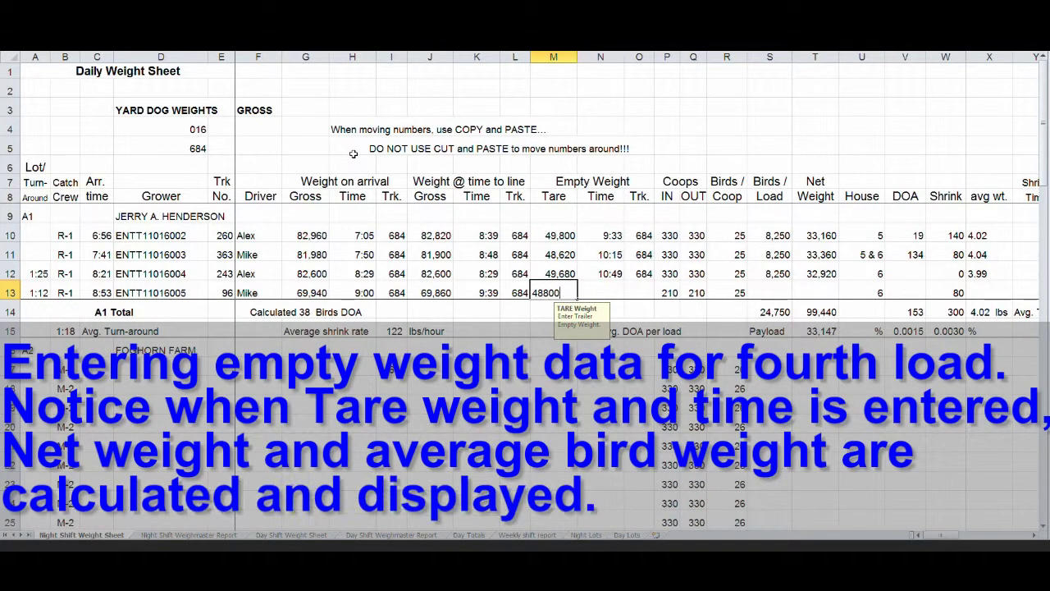
key(Tab)
text(11)
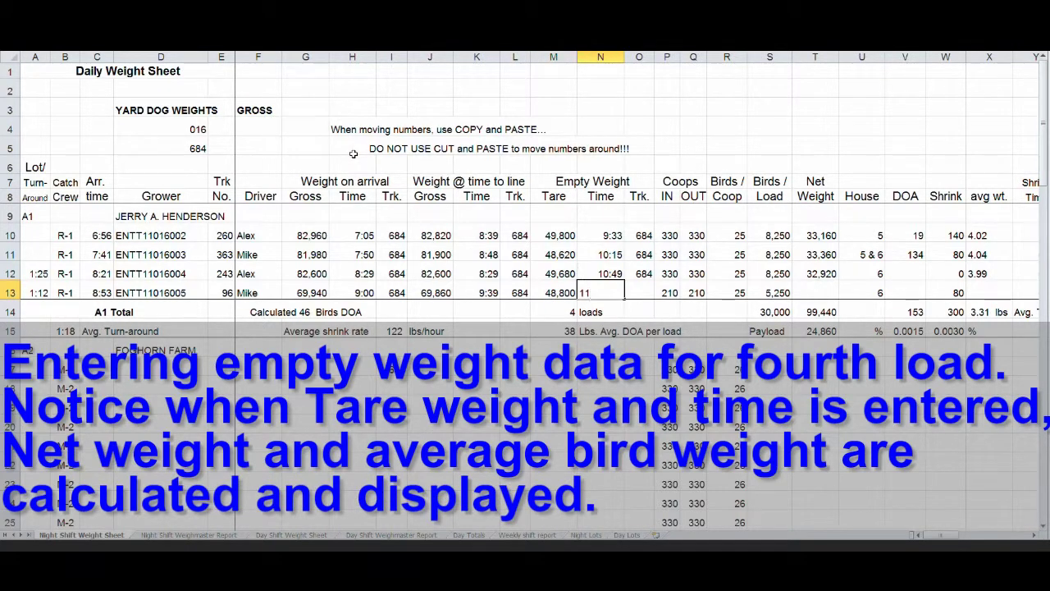
text(:10)
key(Return)
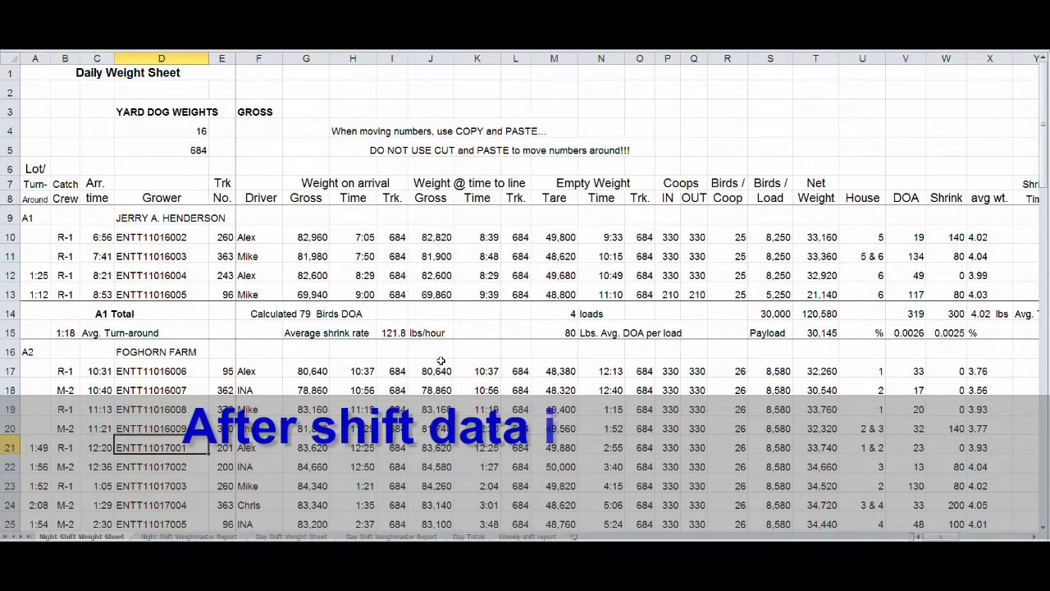
Scroll the finished night sheet, view its Weighmaster and Weekly shift reports, then switch to the Day Shift Weight Sheet.
scroll(440, 361, down, 1)
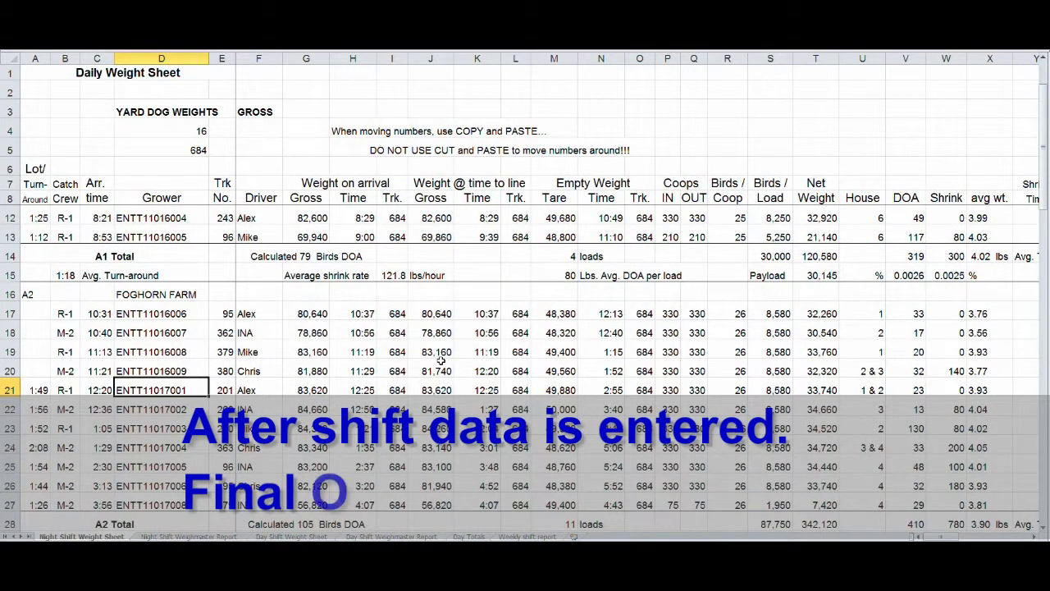
scroll(440, 361, down, 1)
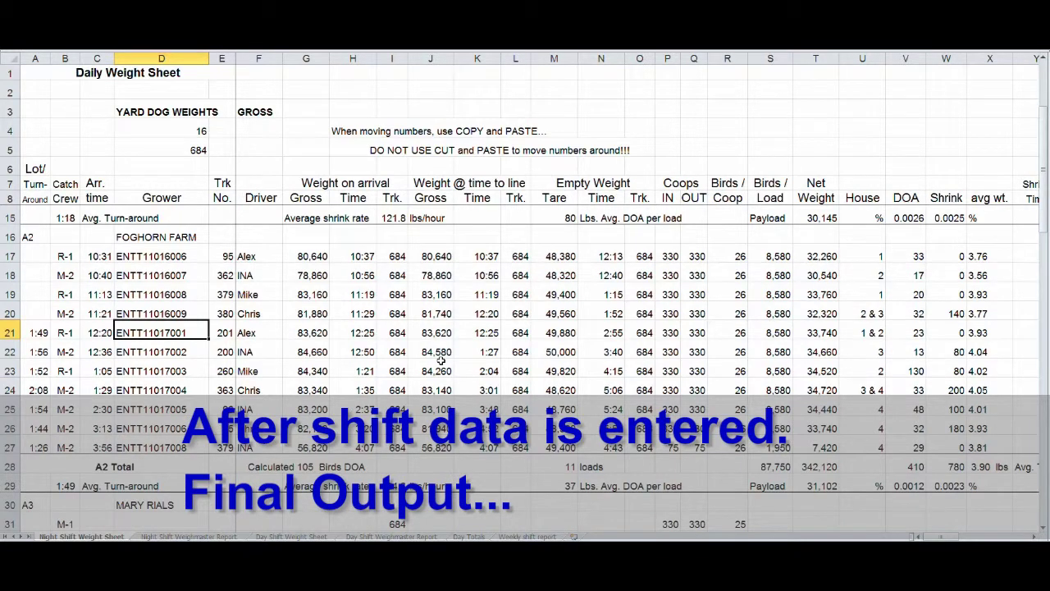
scroll(441, 361, down, 1)
scroll(440, 361, down, 1)
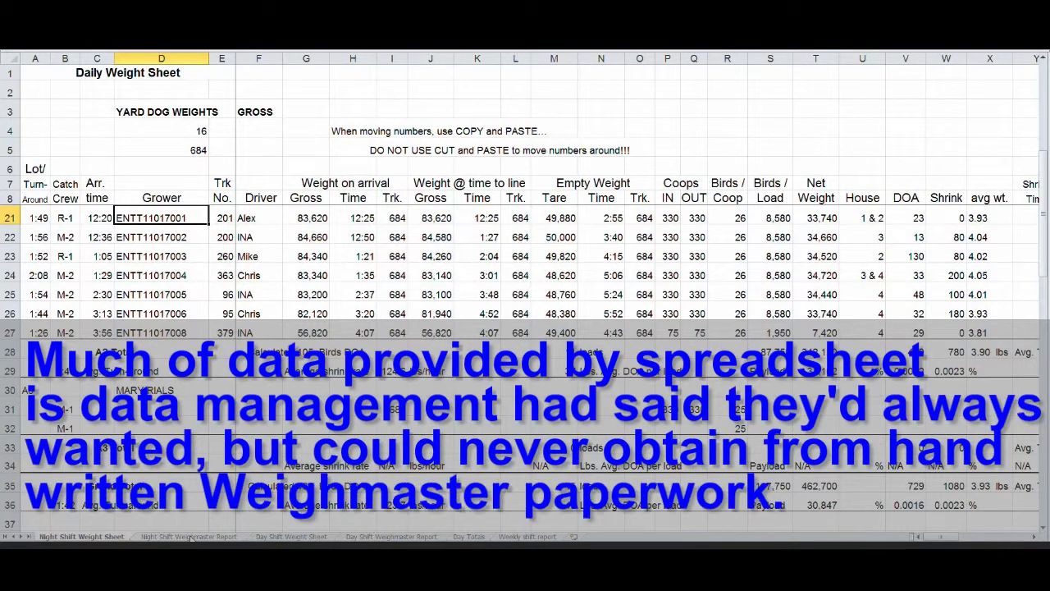
click(189, 536)
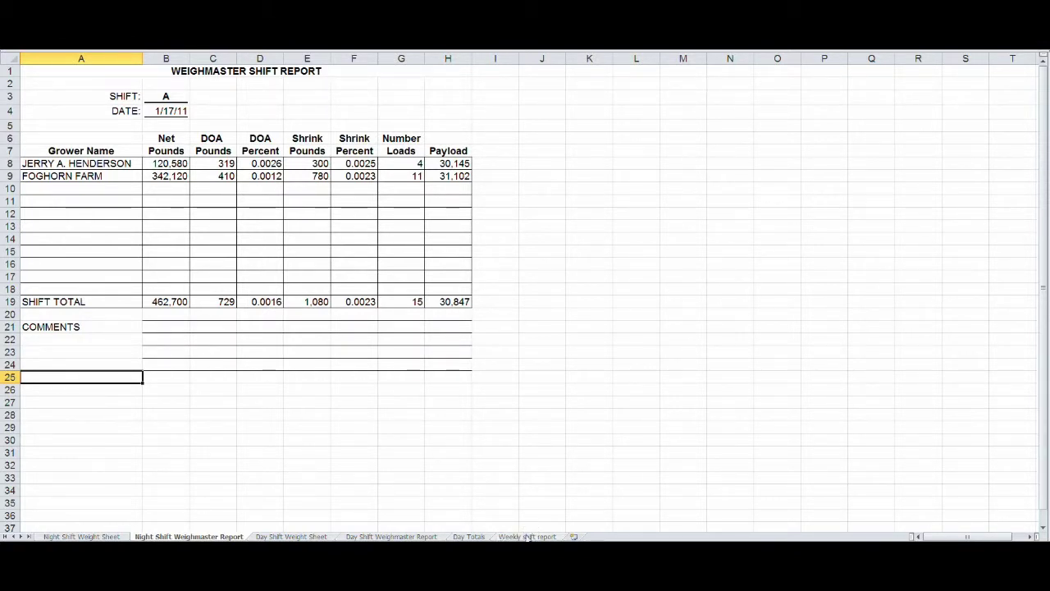
click(526, 535)
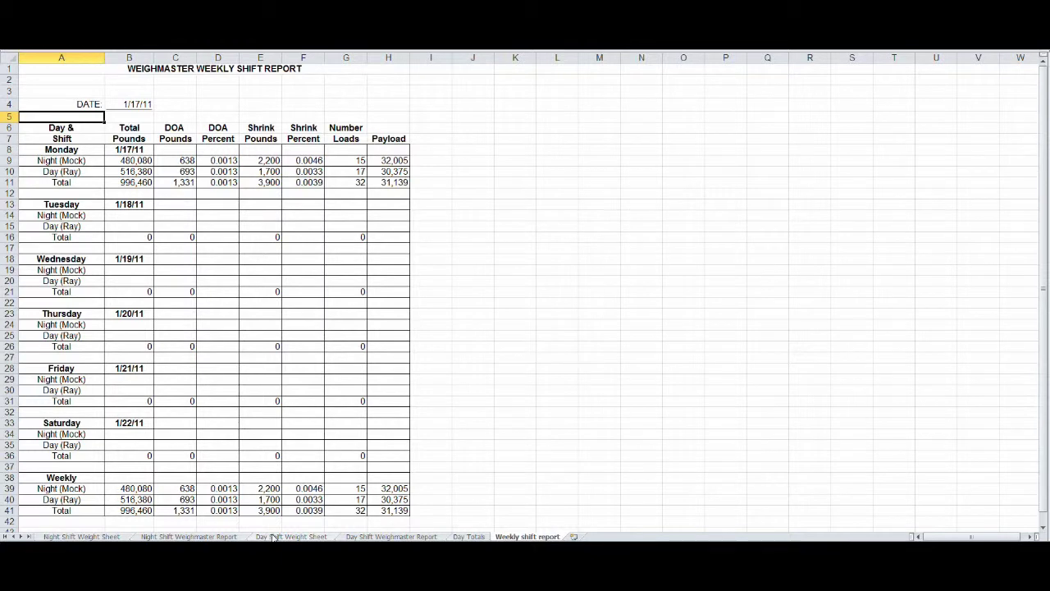
click(273, 537)
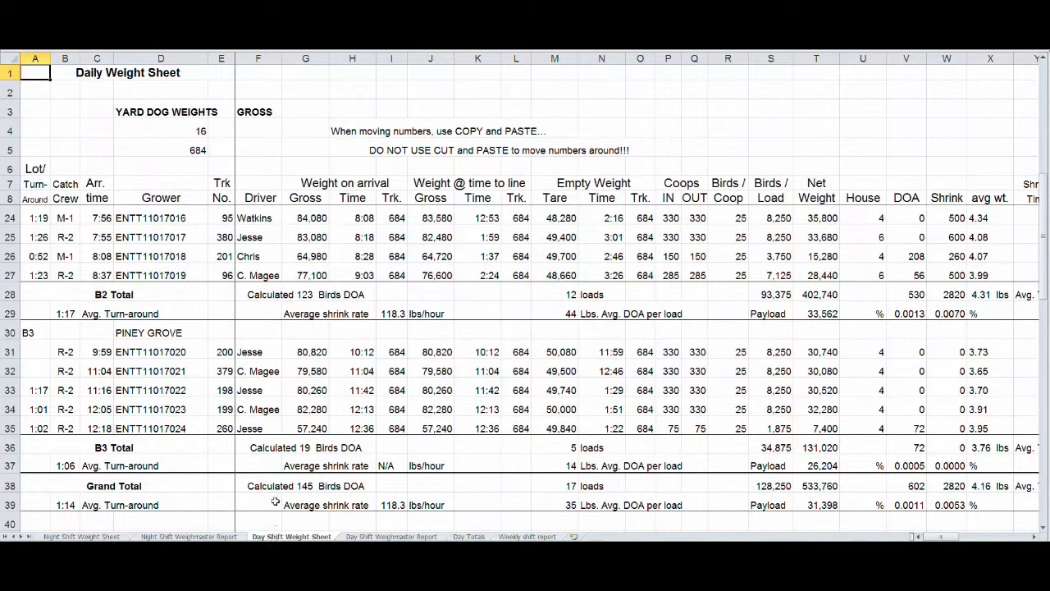
Scroll to the day shift grand totals (17 loads, 533,760 net), then view the Day Shift Weighmaster Report.
scroll(287, 477, up, 1)
scroll(287, 477, up, 1)
scroll(287, 477, up, 3)
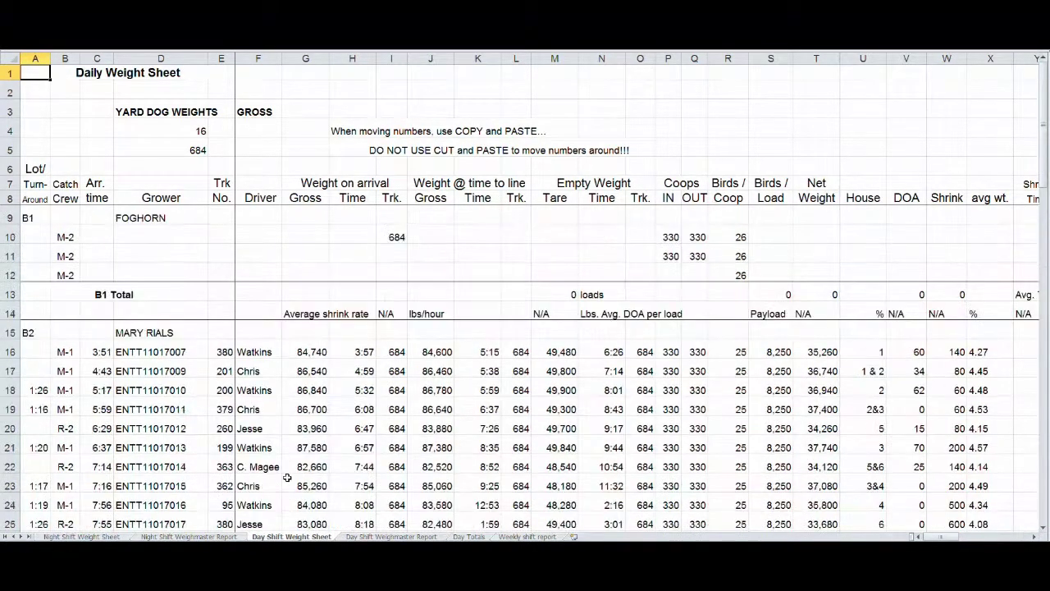
scroll(287, 477, down, 1)
scroll(287, 477, down, 1)
scroll(287, 477, down, 1)
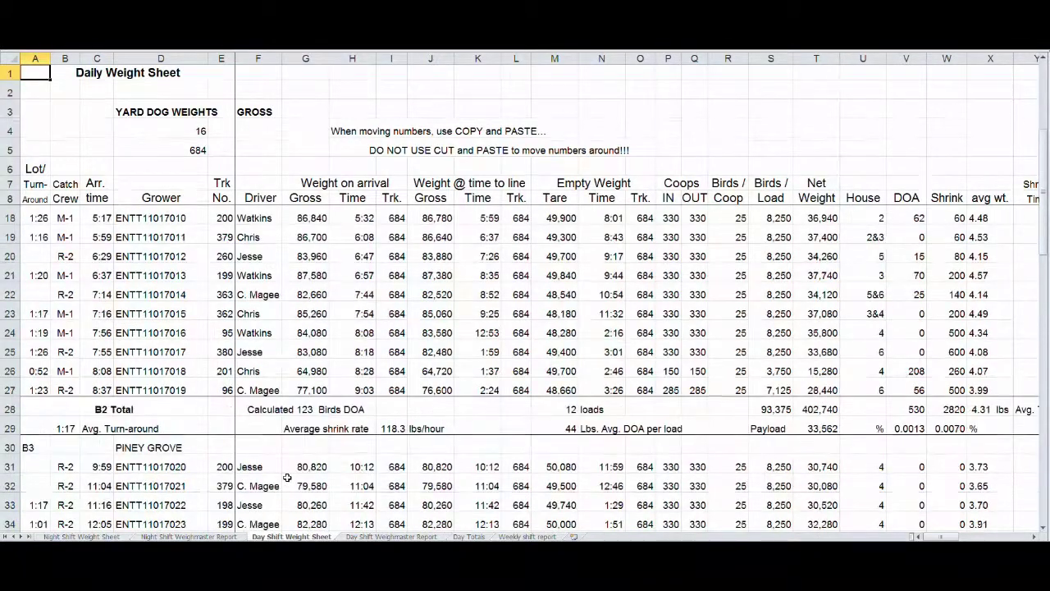
scroll(287, 477, down, 1)
scroll(287, 477, down, 1)
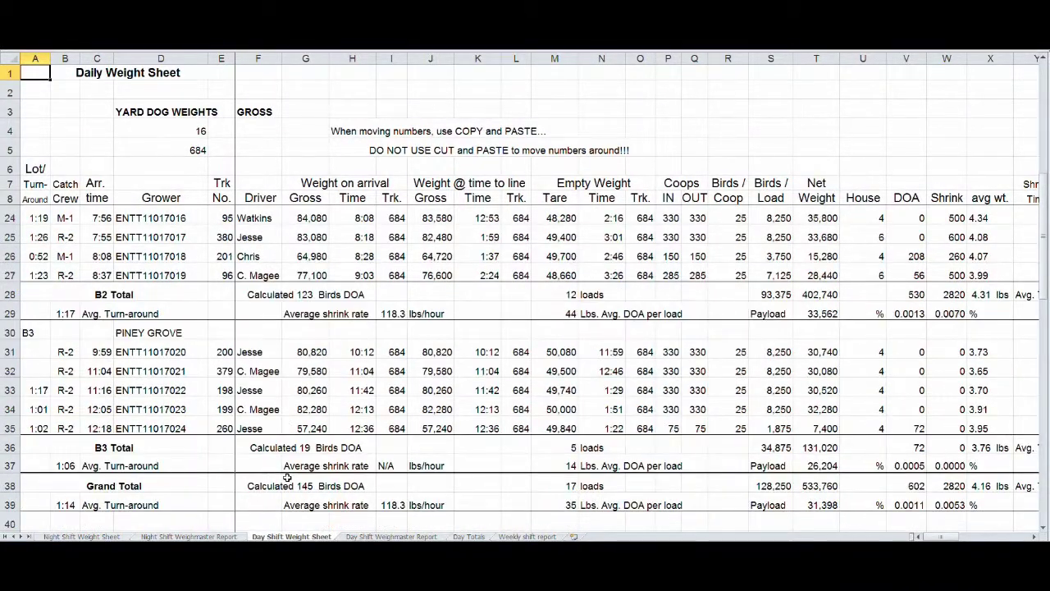
click(391, 536)
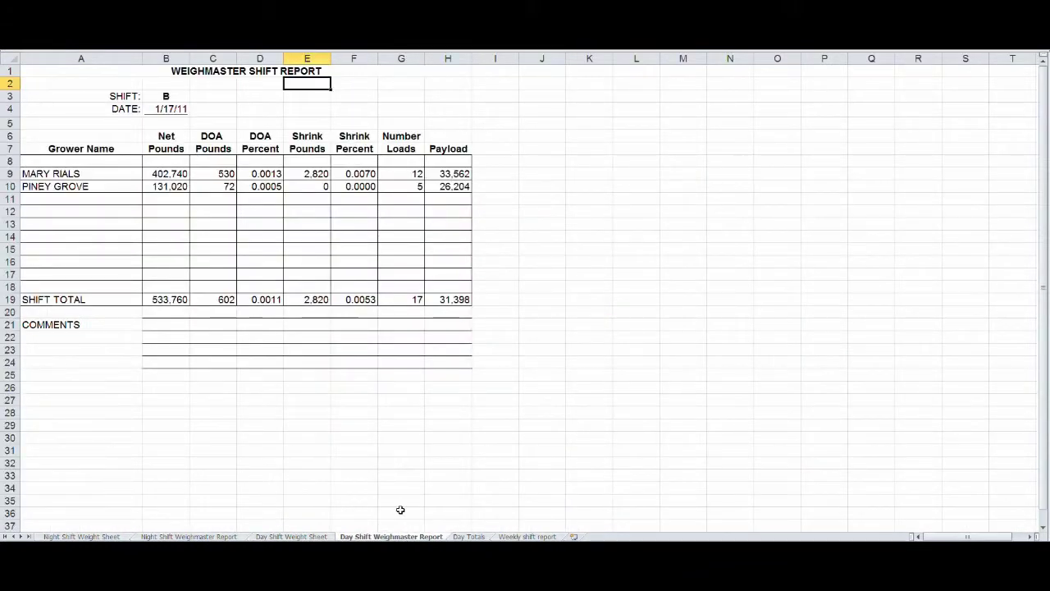